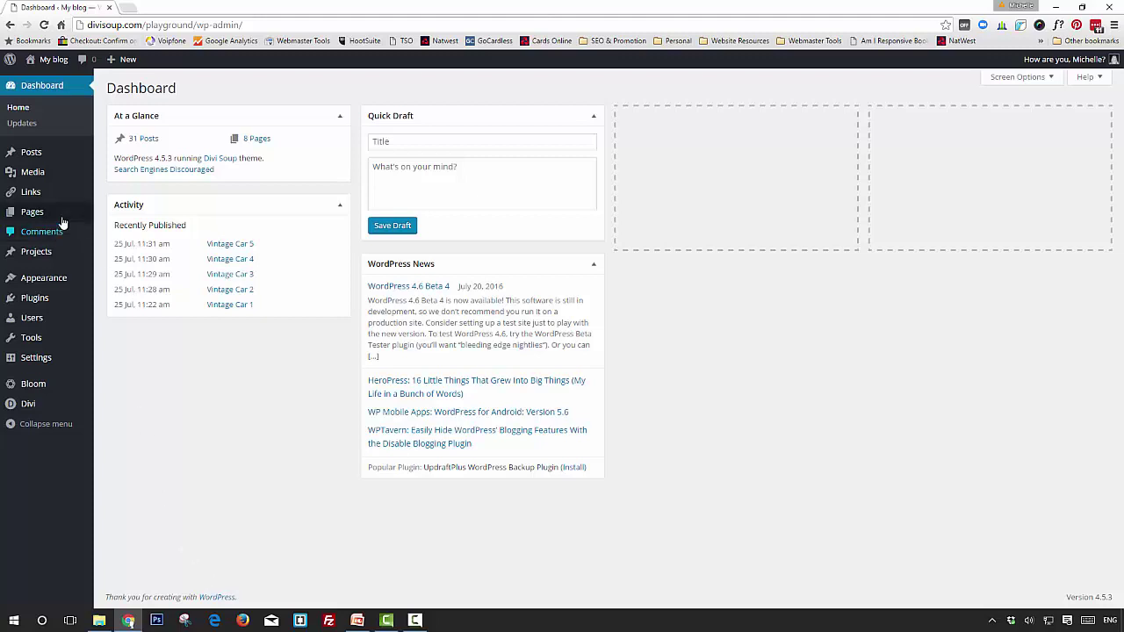
Start a new WordPress page and build it with the Divi Builder
{"action": "mouse_move", "coordinate": [60, 218]}
{"action": "left_click", "coordinate": [119, 228]}
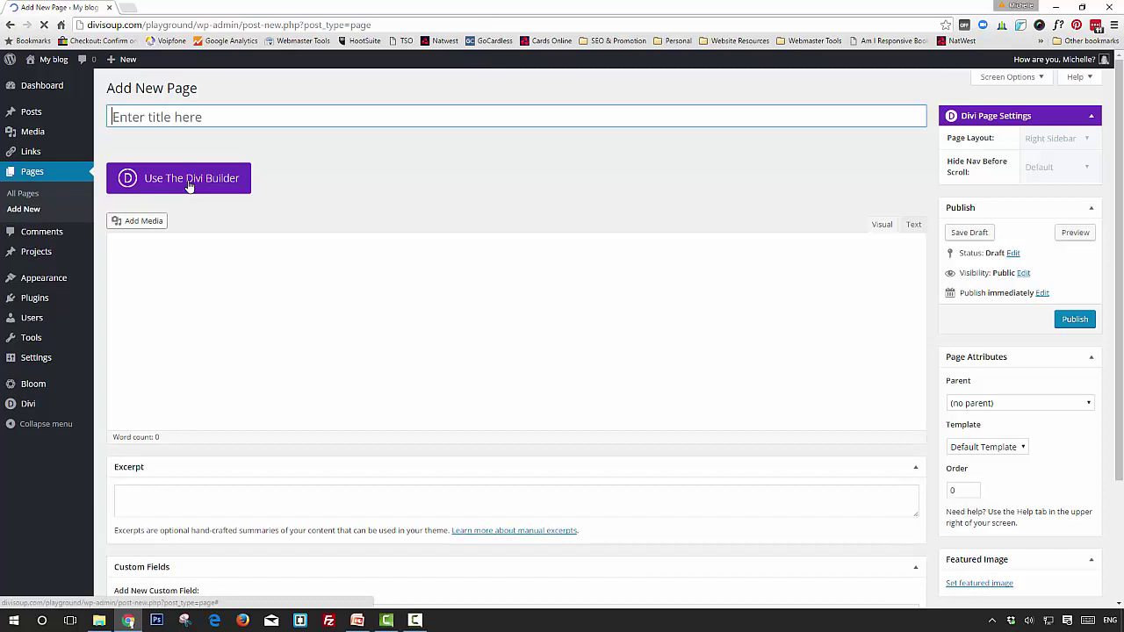
{"action": "left_click", "coordinate": [190, 180]}
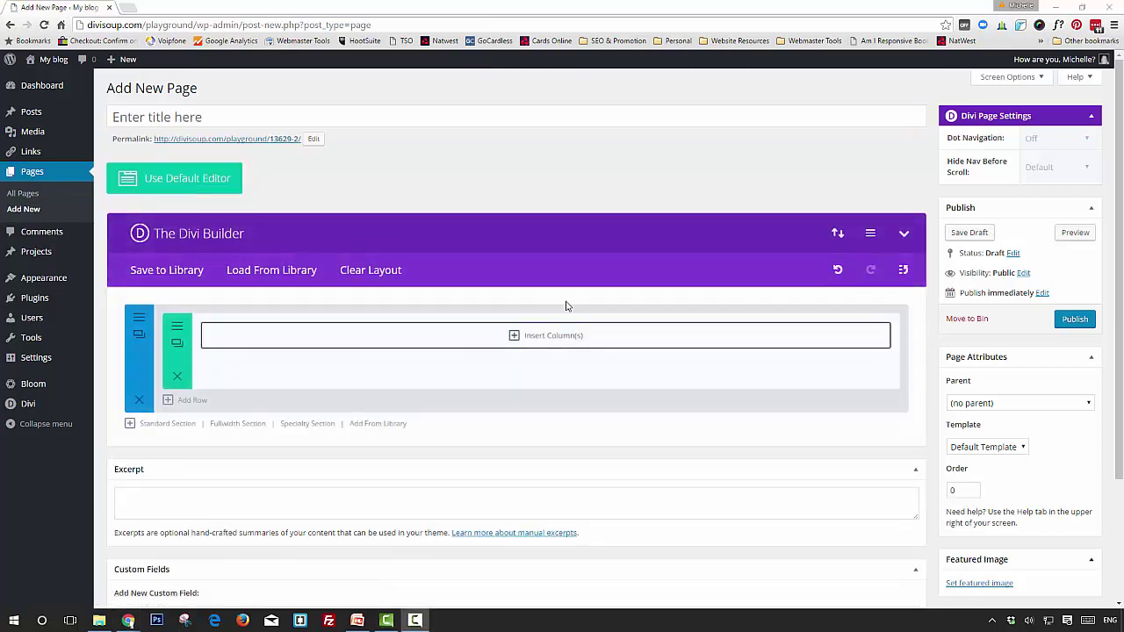
Add a one-column row holding a Blog module with default settings
{"action": "left_click", "coordinate": [556, 341]}
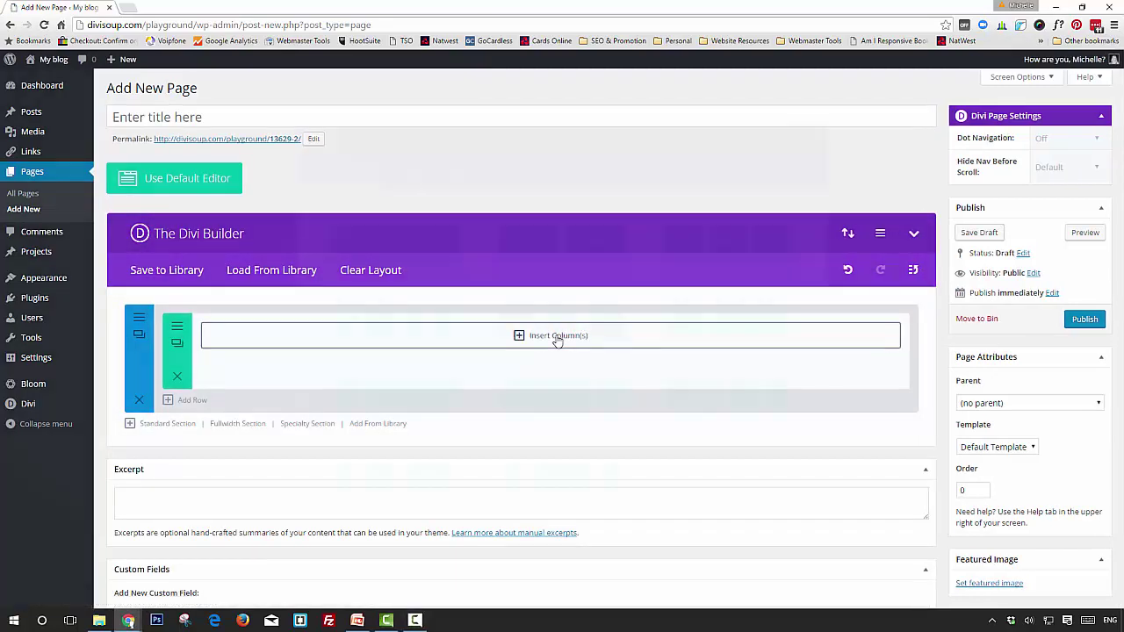
{"action": "left_click", "coordinate": [456, 263]}
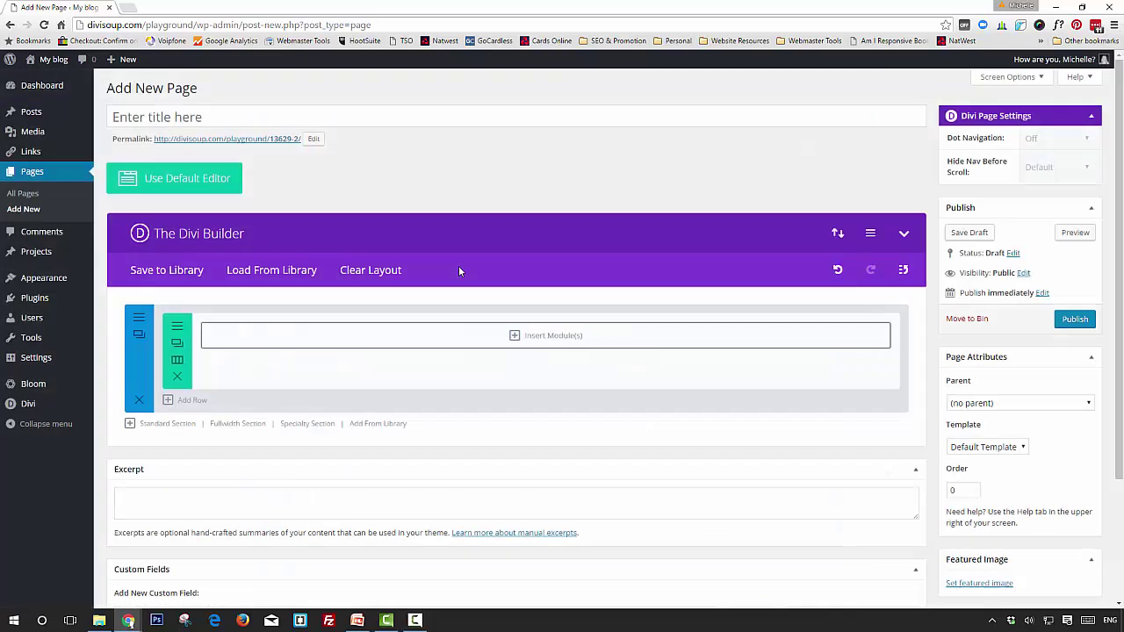
{"action": "left_click", "coordinate": [523, 343]}
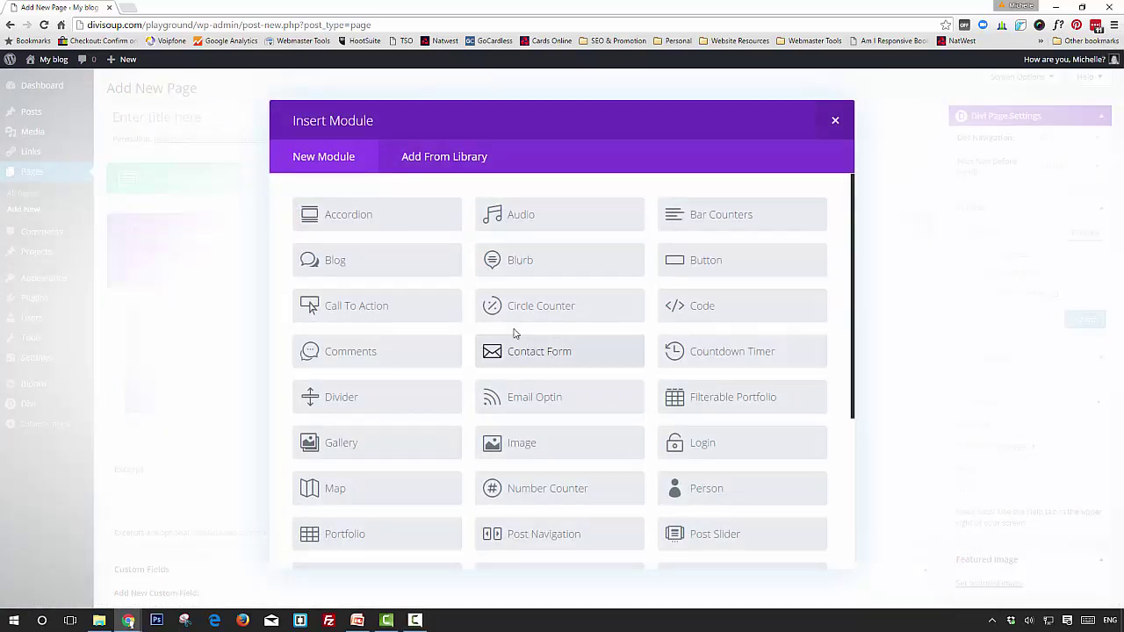
{"action": "left_click", "coordinate": [414, 268]}
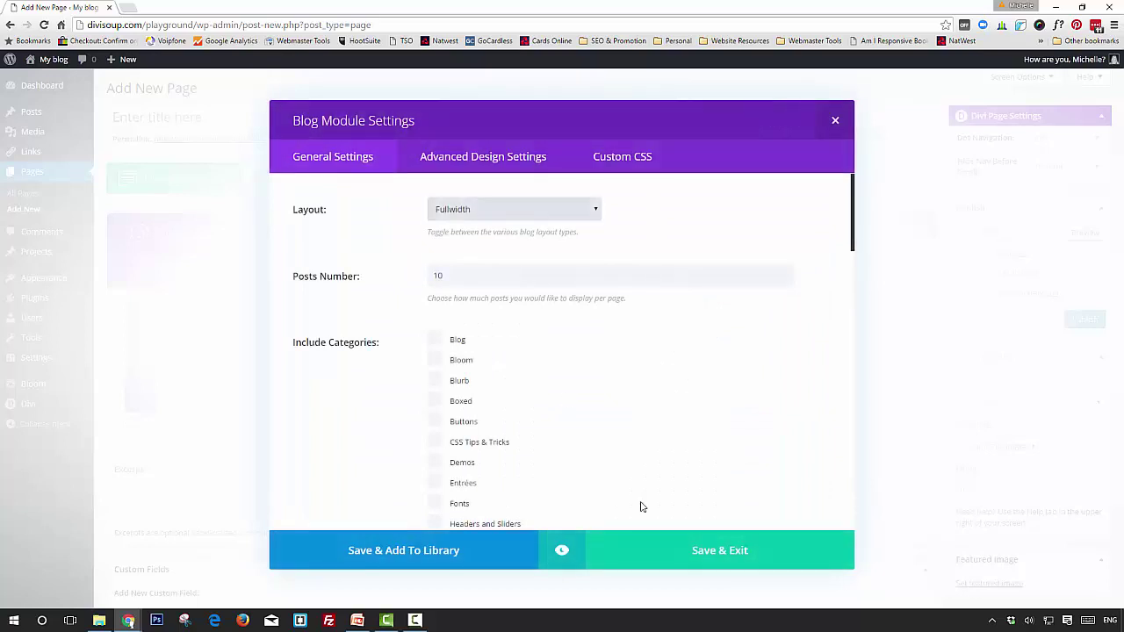
{"action": "left_click", "coordinate": [698, 553]}
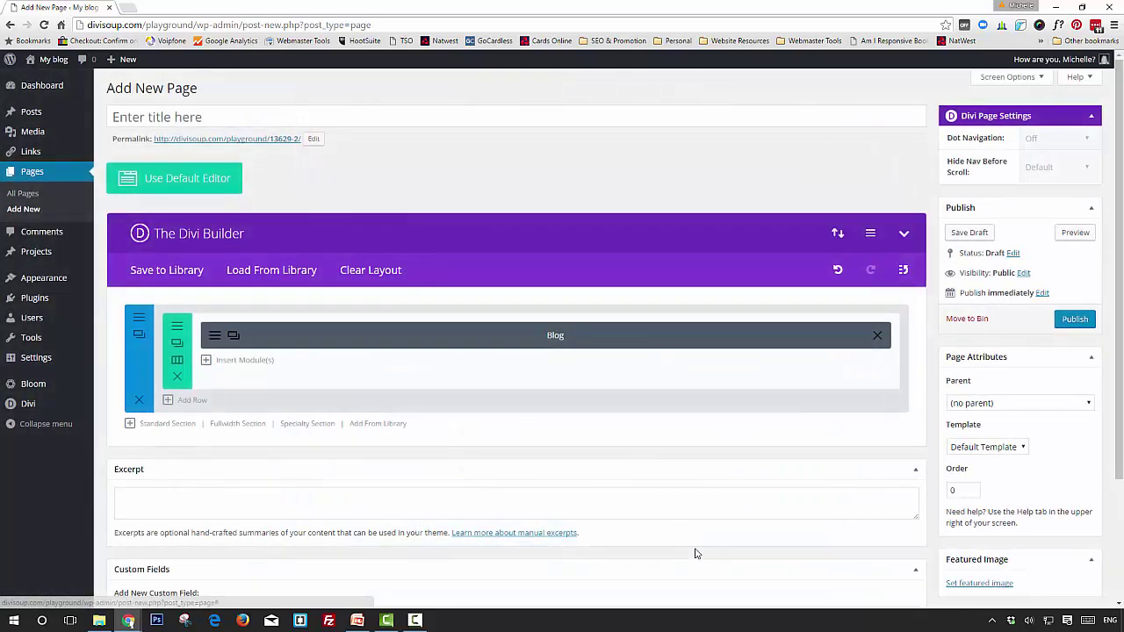
Make the blog row fullwidth with a custom gutter width of 1
{"action": "left_click", "coordinate": [178, 330]}
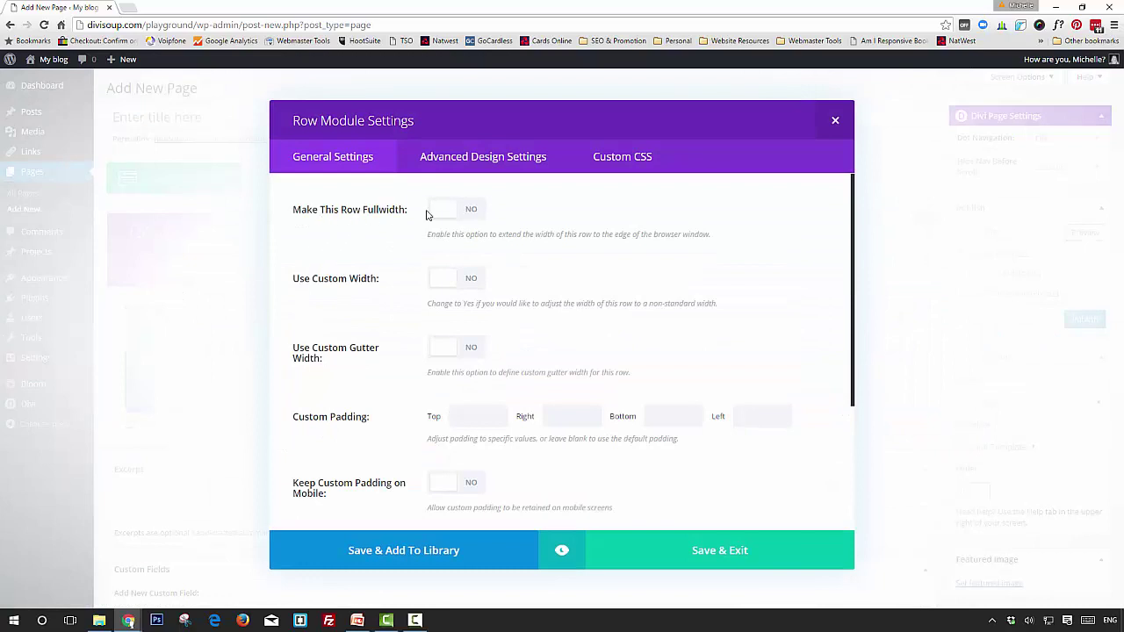
{"action": "left_click", "coordinate": [465, 215]}
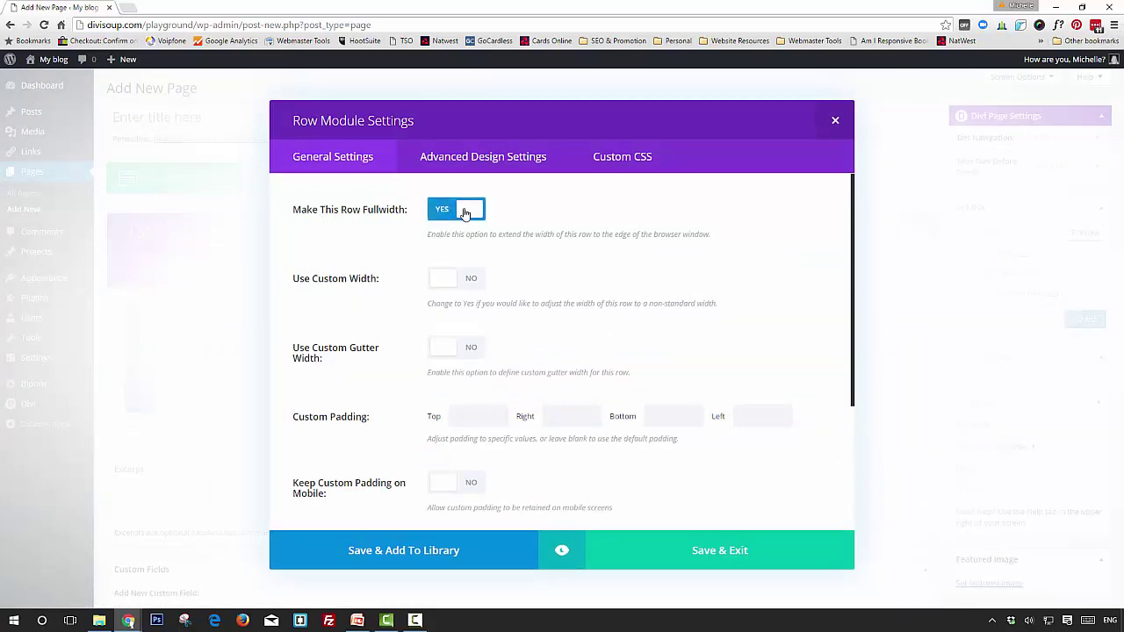
{"action": "left_click", "coordinate": [472, 351]}
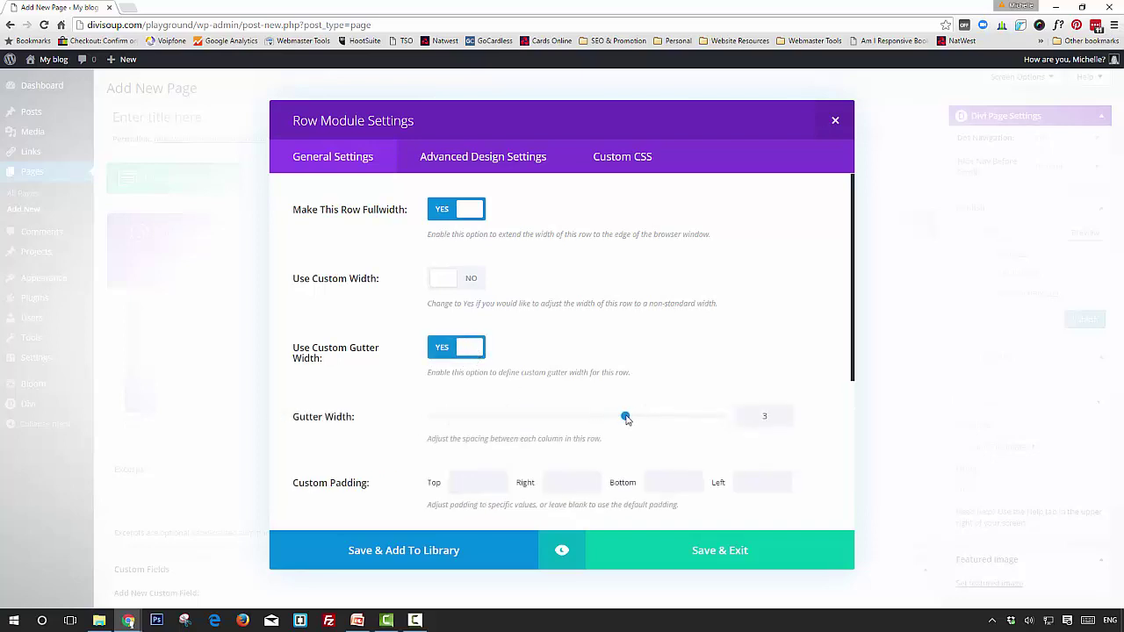
{"action": "left_click_drag", "start_coordinate": [546, 427], "coordinate": [439, 428]}
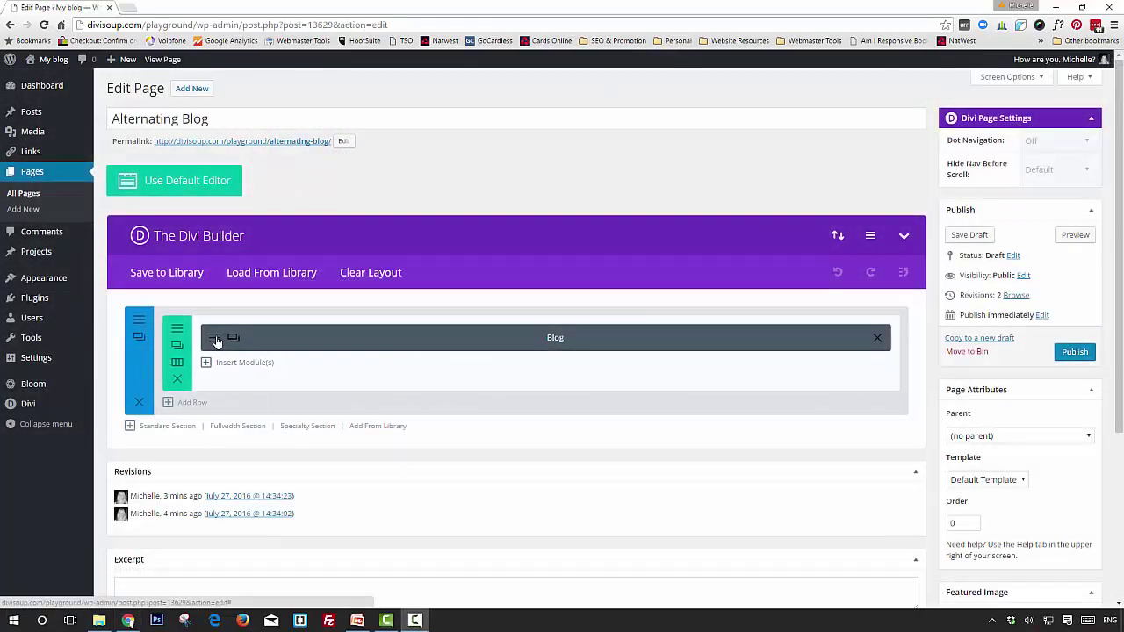
Change the Blog module's posts number from 10 to 5
{"action": "left_click", "coordinate": [215, 339]}
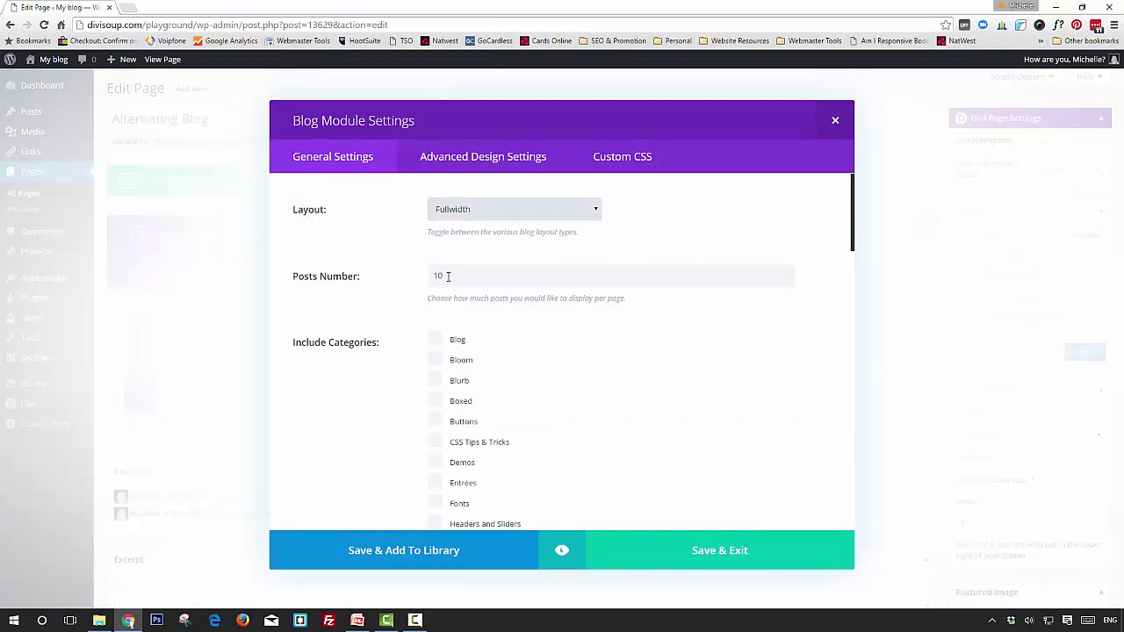
{"action": "left_click_drag", "start_coordinate": [448, 276], "coordinate": [432, 275]}
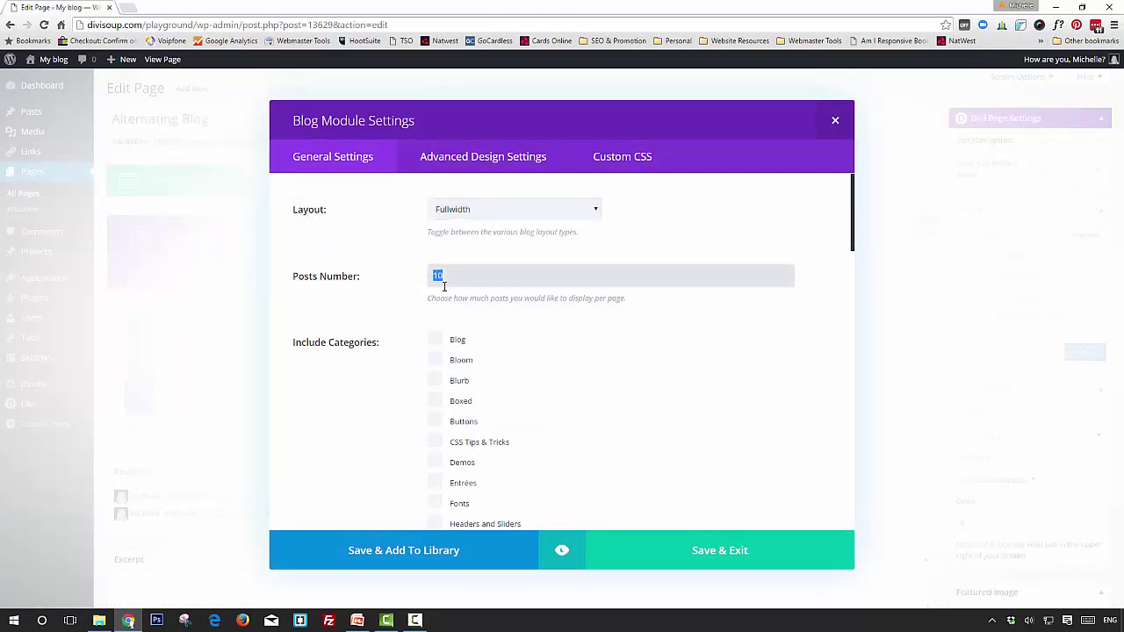
{"action": "type", "text": "5"}
{"action": "scroll", "coordinate": [572, 339], "scroll_direction": "down", "scroll_amount": 3}
{"action": "scroll", "coordinate": [572, 349], "scroll_direction": "down", "scroll_amount": 10}
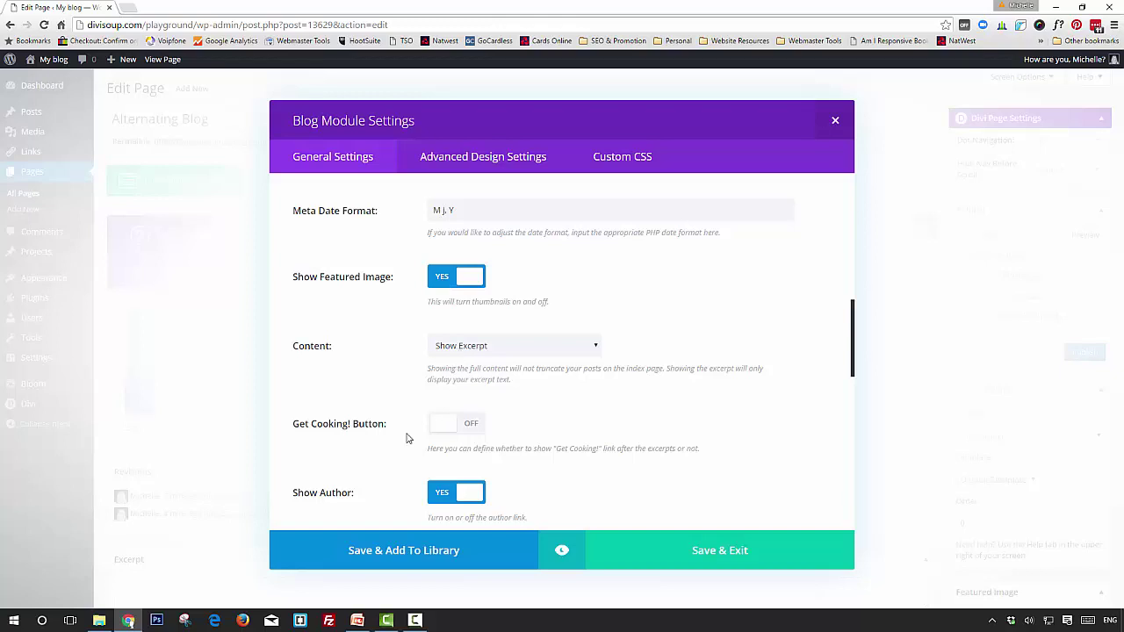
Show the 'Get Cooking!' read more link and bring up the Custom CSS fields
{"action": "left_click", "coordinate": [465, 428]}
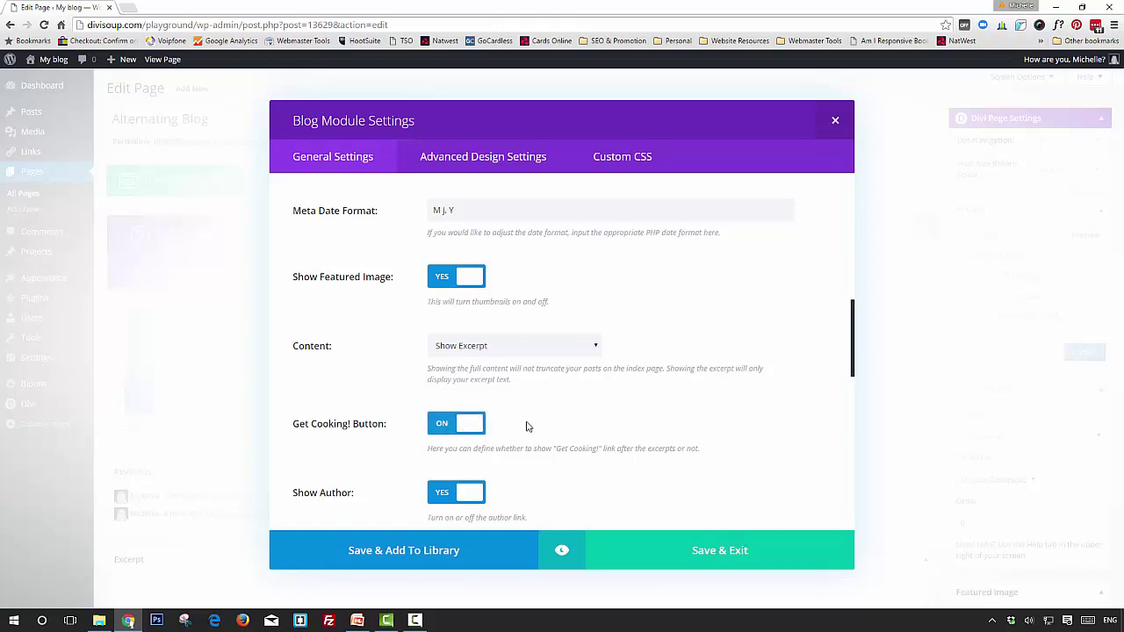
{"action": "scroll", "coordinate": [531, 409], "scroll_direction": "down", "scroll_amount": 2}
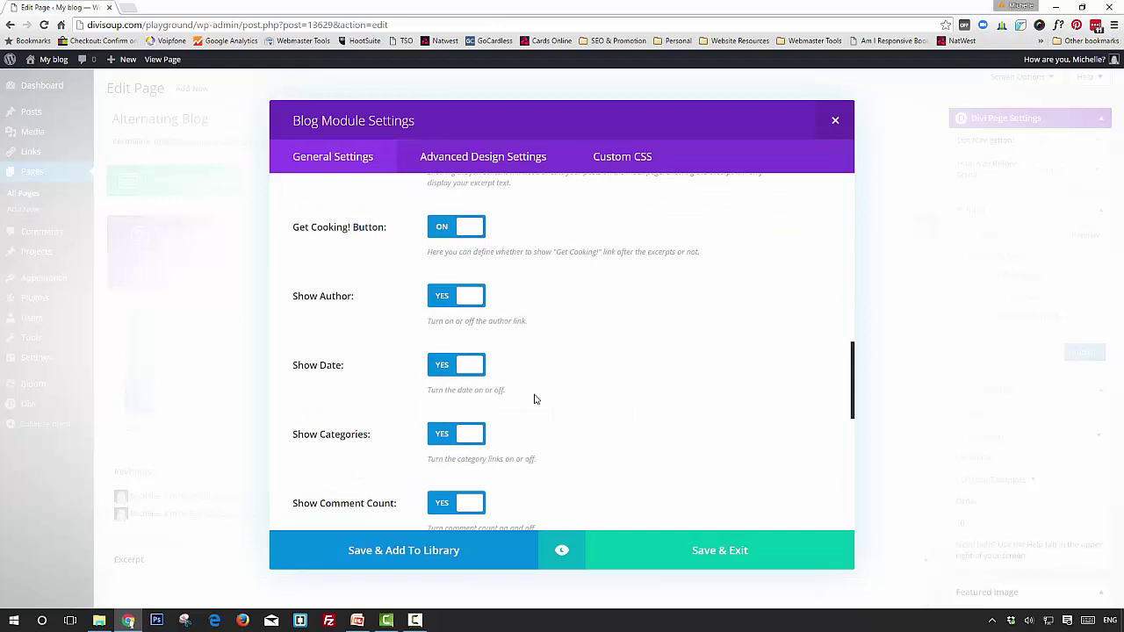
{"action": "scroll", "coordinate": [534, 397], "scroll_direction": "down", "scroll_amount": 4}
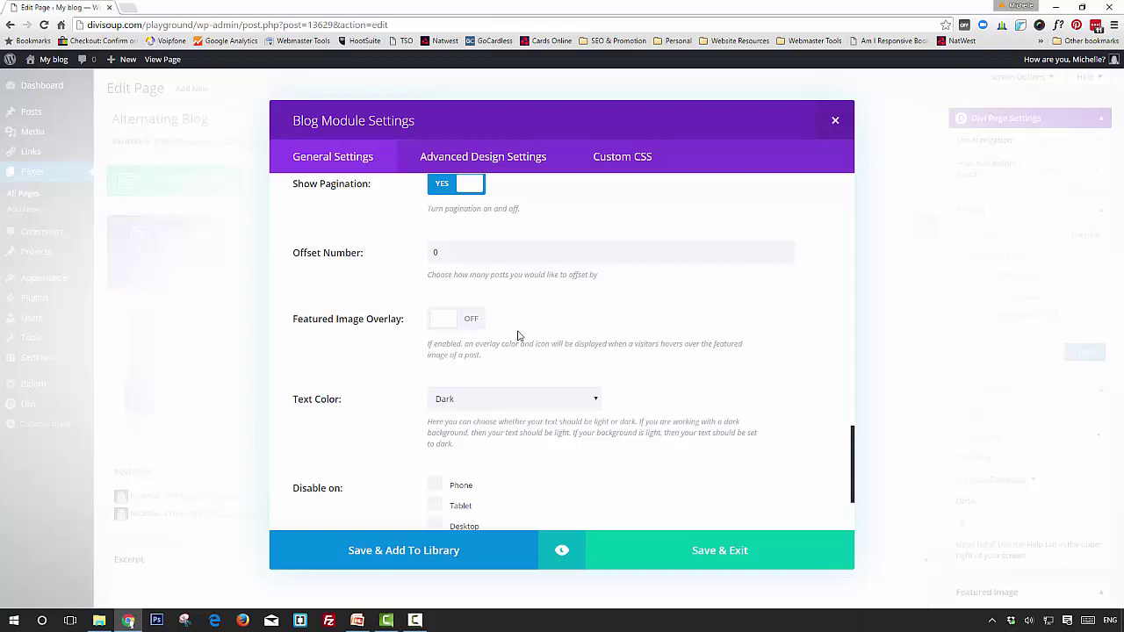
{"action": "scroll", "coordinate": [536, 335], "scroll_direction": "down", "scroll_amount": 2}
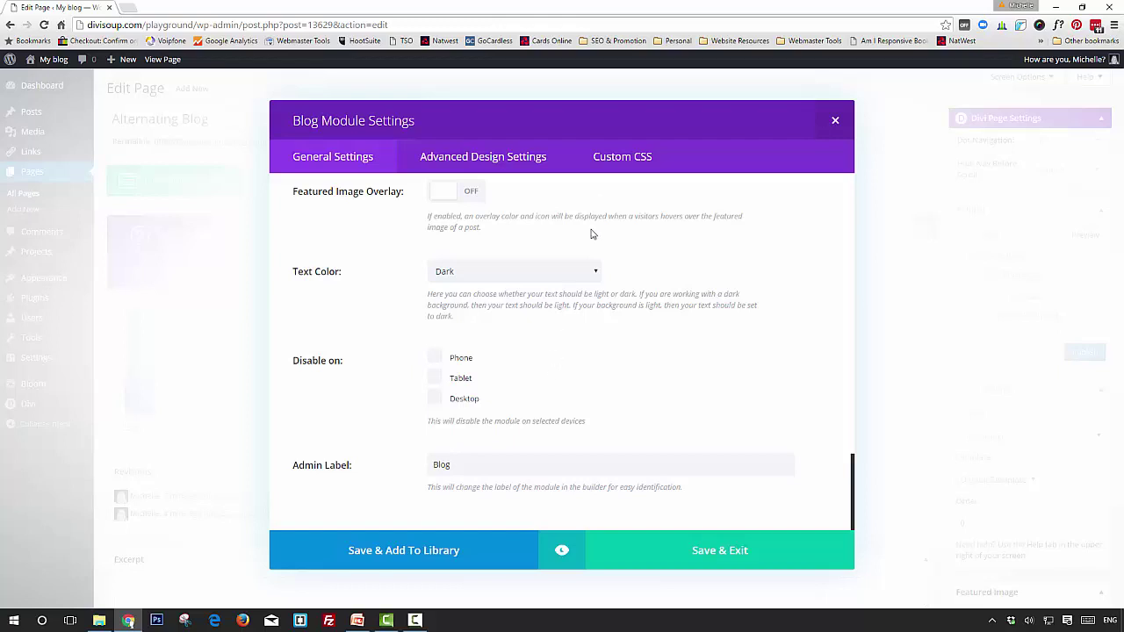
{"action": "left_click", "coordinate": [613, 159]}
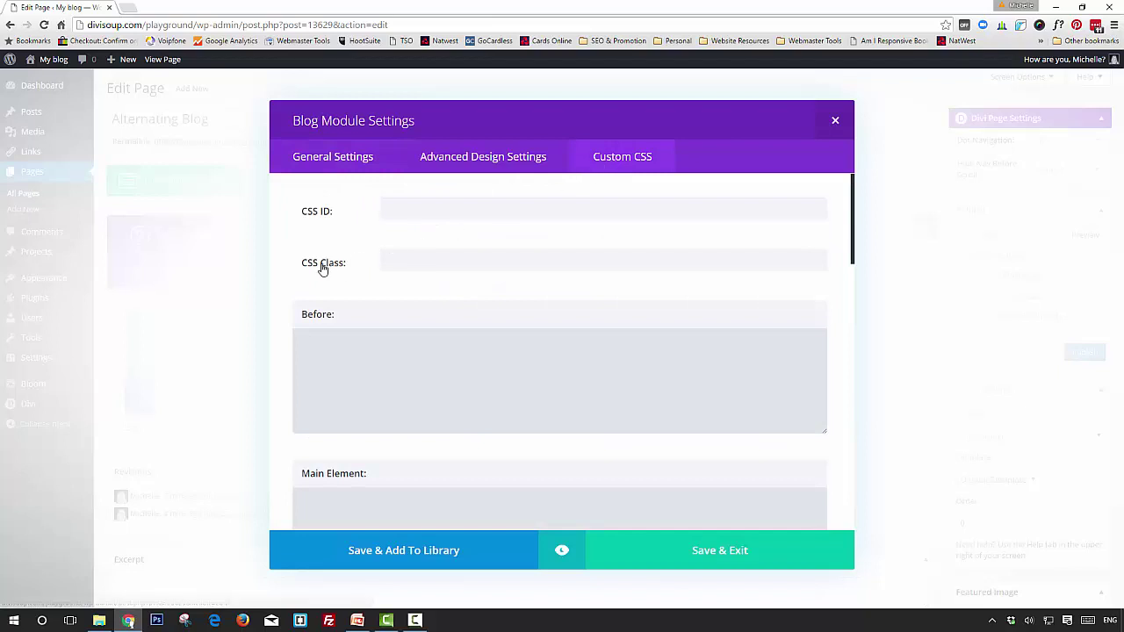
Give the Blog module the CSS class ds-alternating-blog and save its settings
{"action": "left_click", "coordinate": [393, 258]}
{"action": "type", "text": "ds-alternating-blog"}
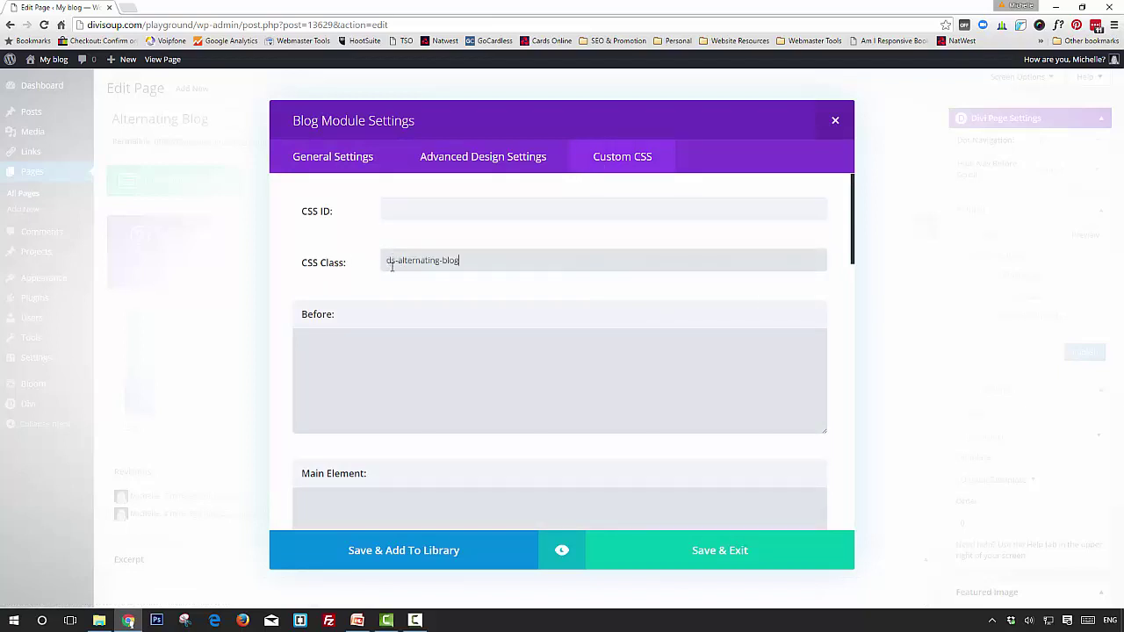
{"action": "left_click", "coordinate": [721, 551]}
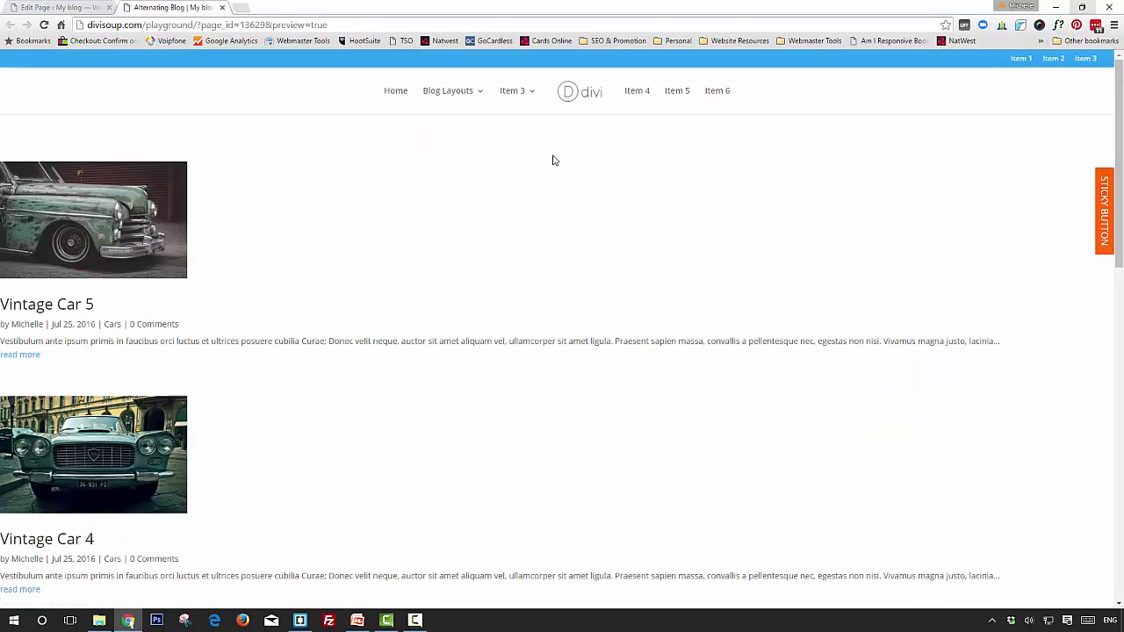
Check the preview shows stacked posts with small images, then return to the Edit Page tab
{"action": "scroll", "coordinate": [407, 384], "scroll_direction": "down", "scroll_amount": 6}
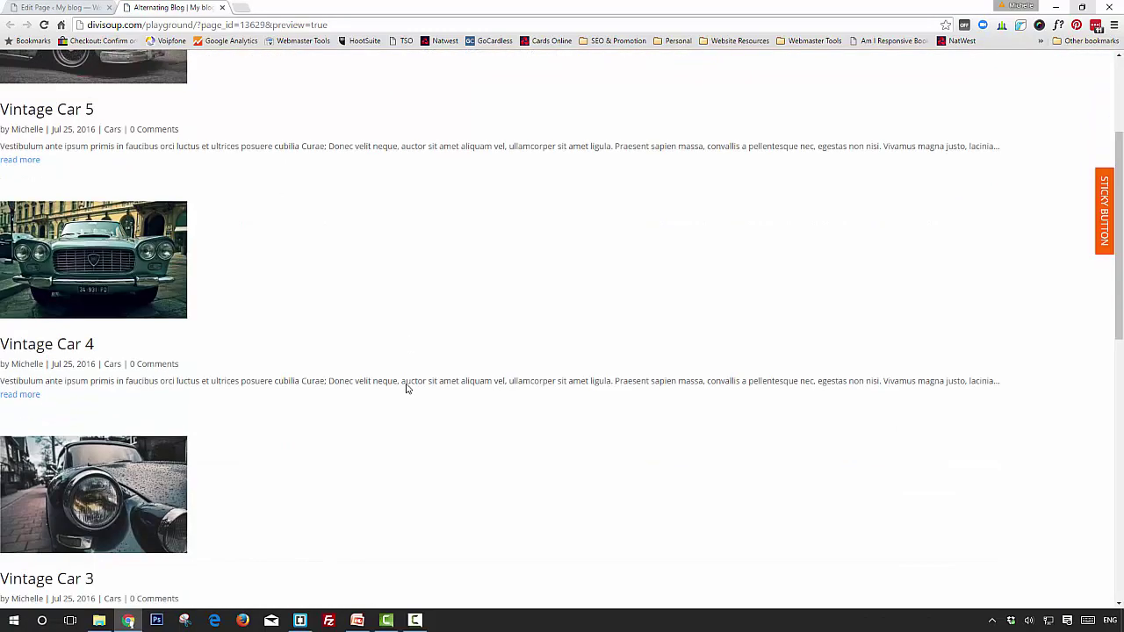
{"action": "scroll", "coordinate": [407, 384], "scroll_direction": "up", "scroll_amount": 6}
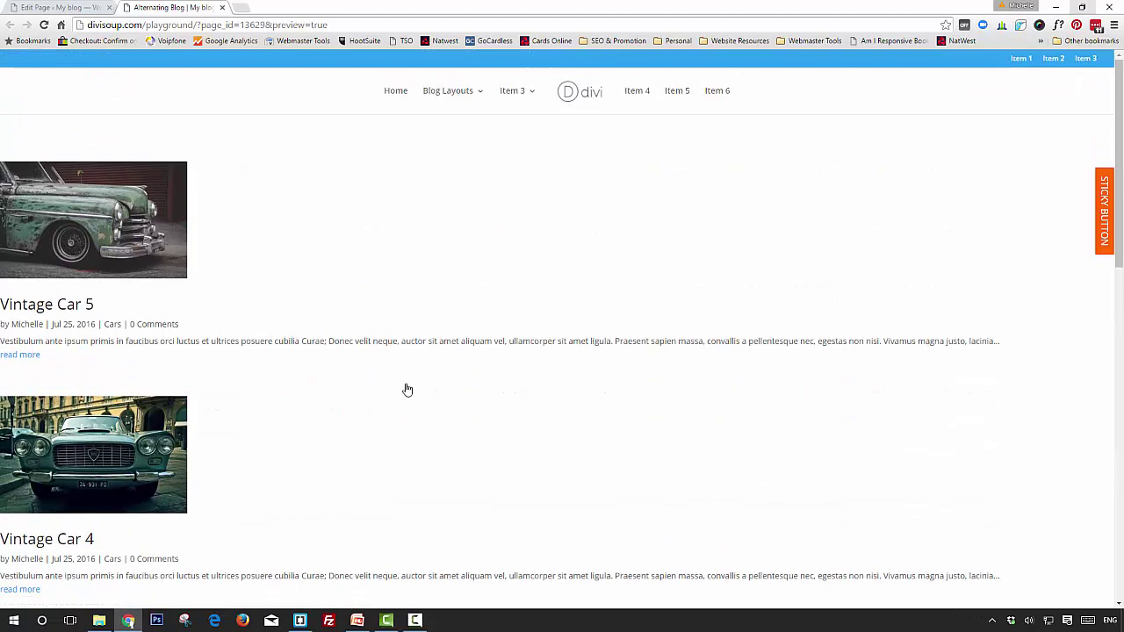
{"action": "left_click", "coordinate": [77, 8]}
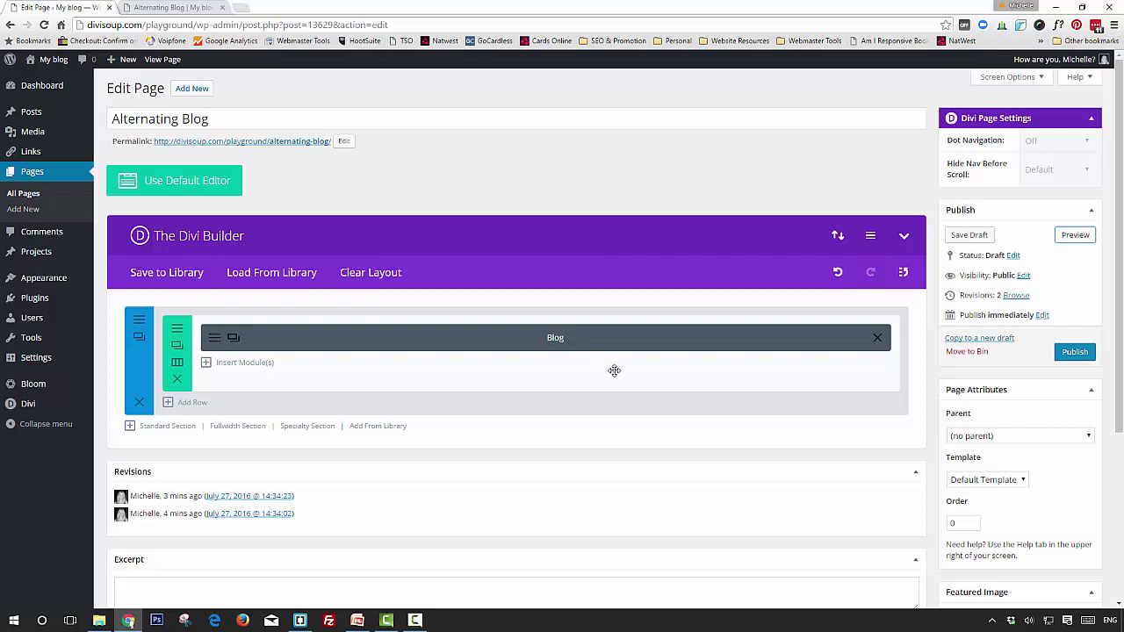
Paste the alternating-layout CSS rules into the page's Custom CSS, save, and refresh the preview
{"action": "left_click", "coordinate": [870, 235]}
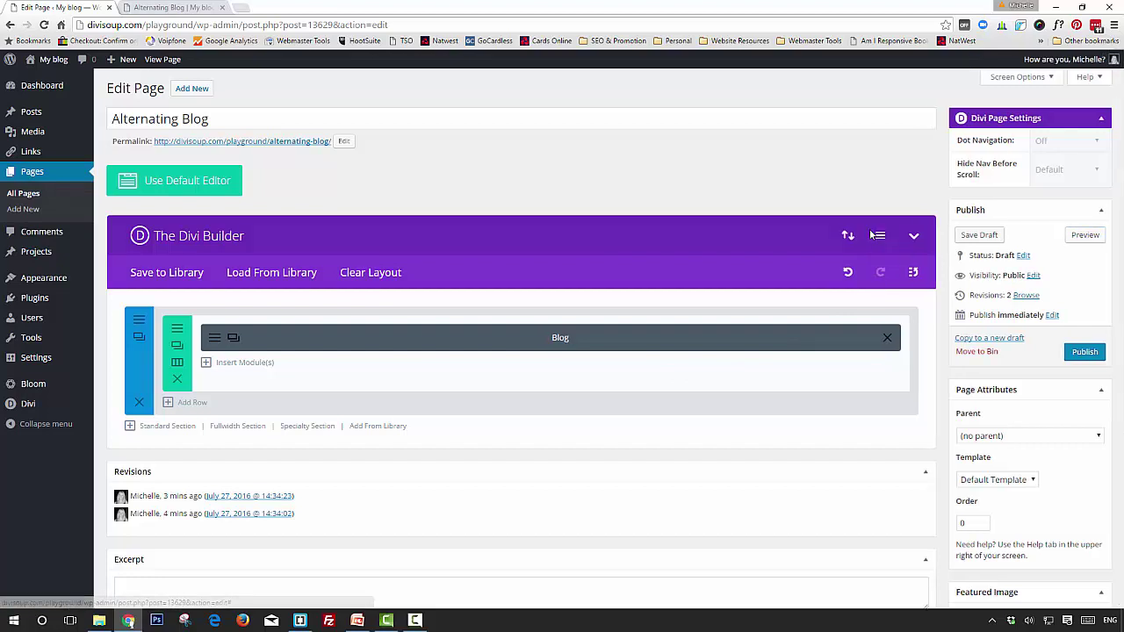
{"action": "left_click", "coordinate": [588, 302]}
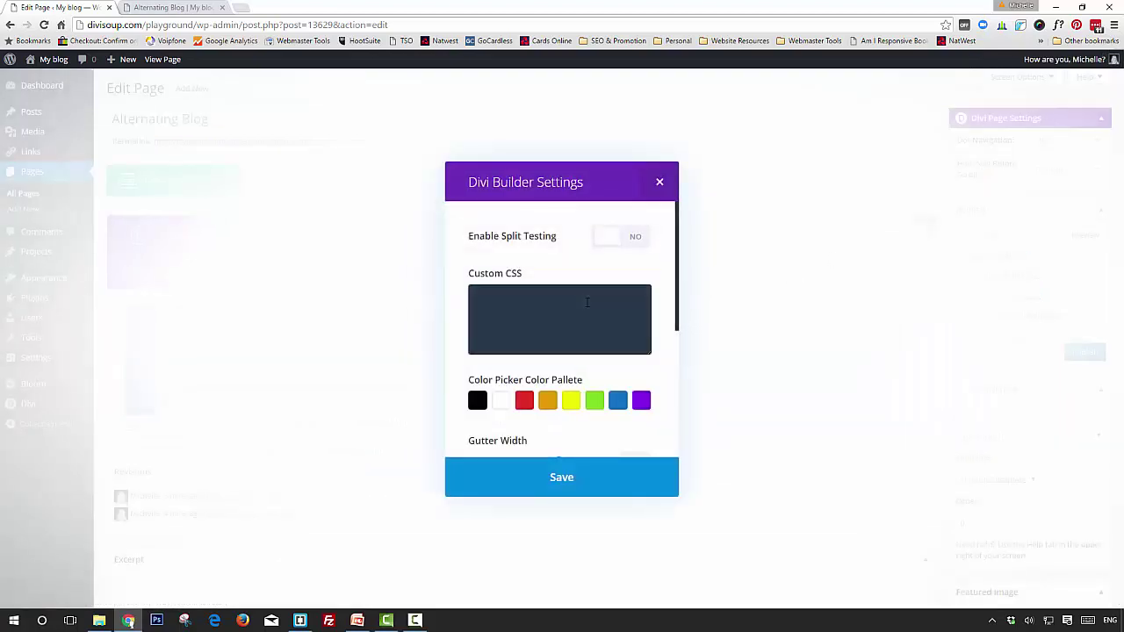
{"action": "key", "text": "ctrl+v"}
{"action": "left_click", "coordinate": [567, 477]}
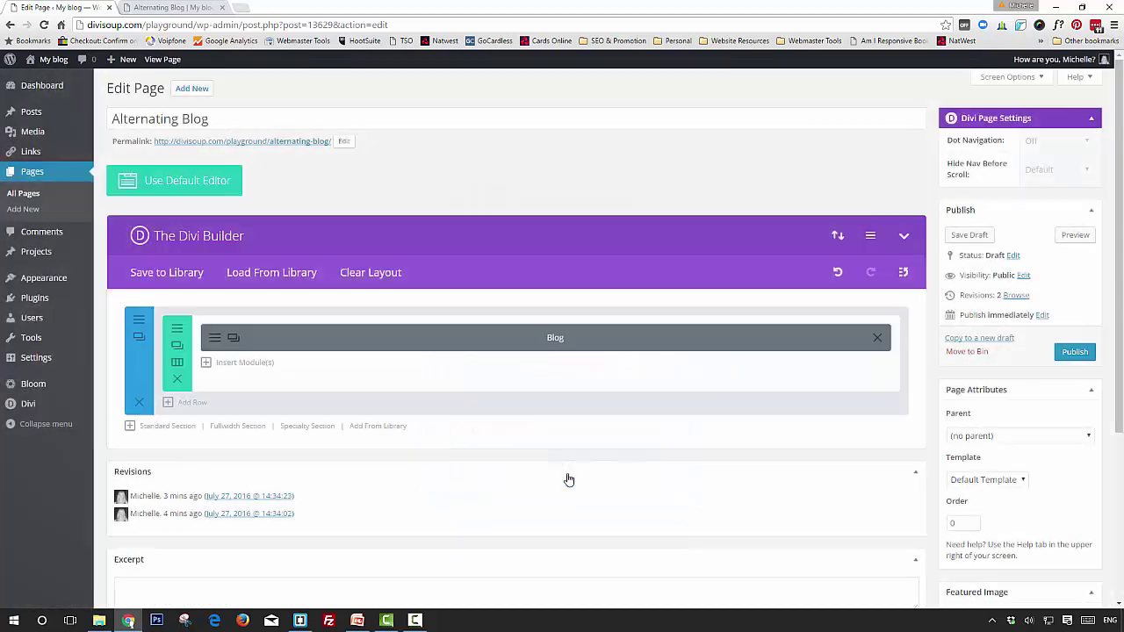
{"action": "left_click", "coordinate": [1073, 234]}
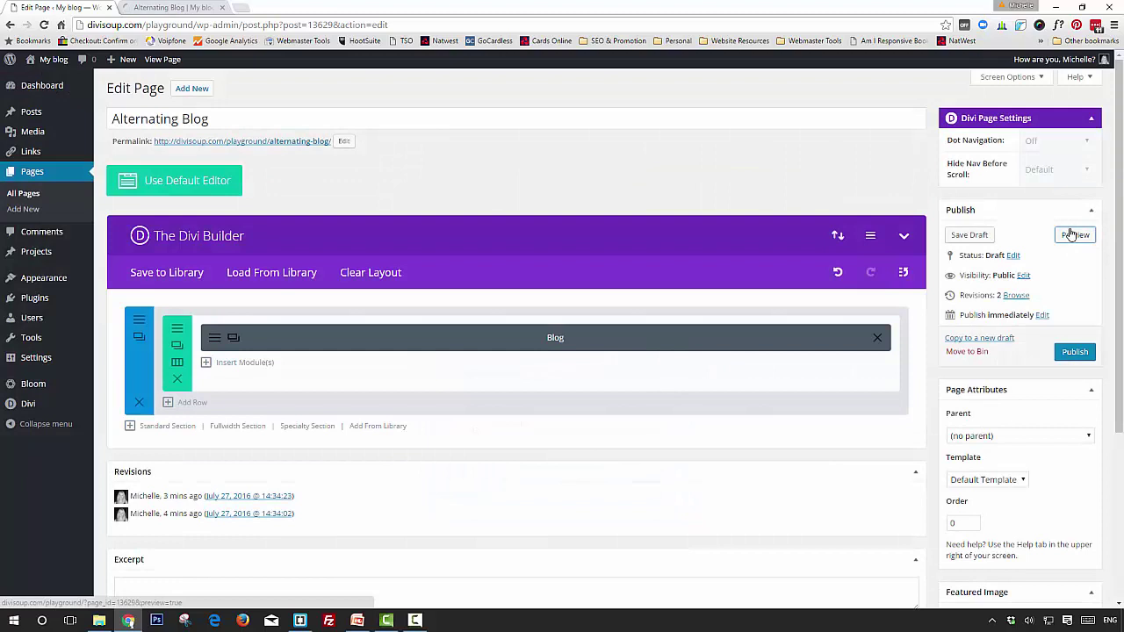
Scroll the reloaded preview to confirm posts alternate image-left and image-right
{"action": "left_click", "coordinate": [176, 7]}
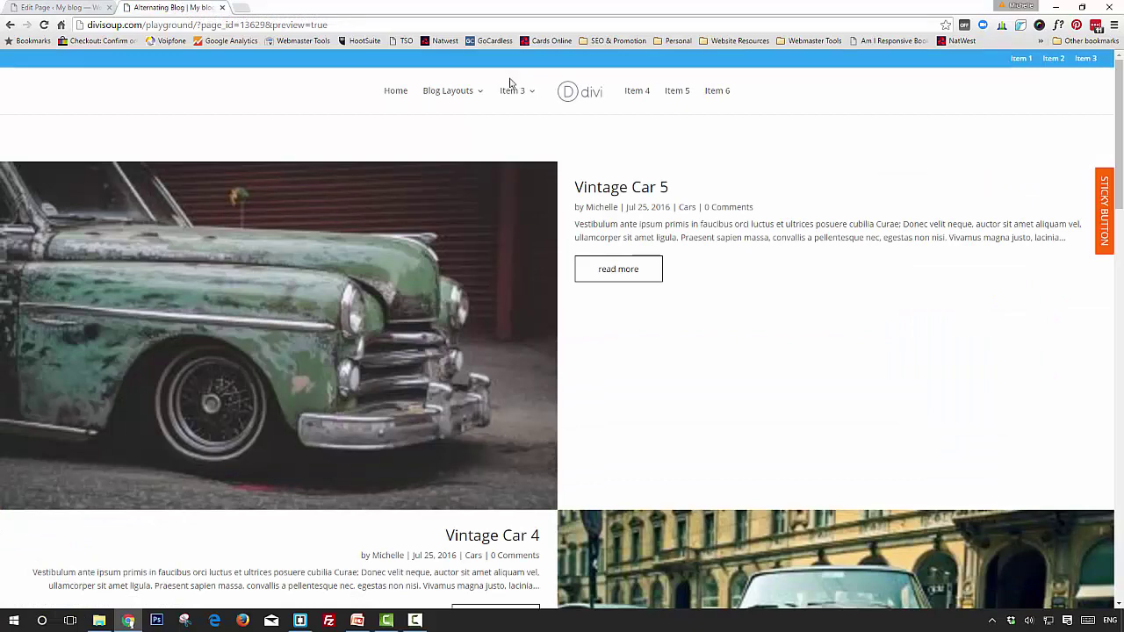
{"action": "scroll", "coordinate": [655, 301], "scroll_direction": "down", "scroll_amount": 4}
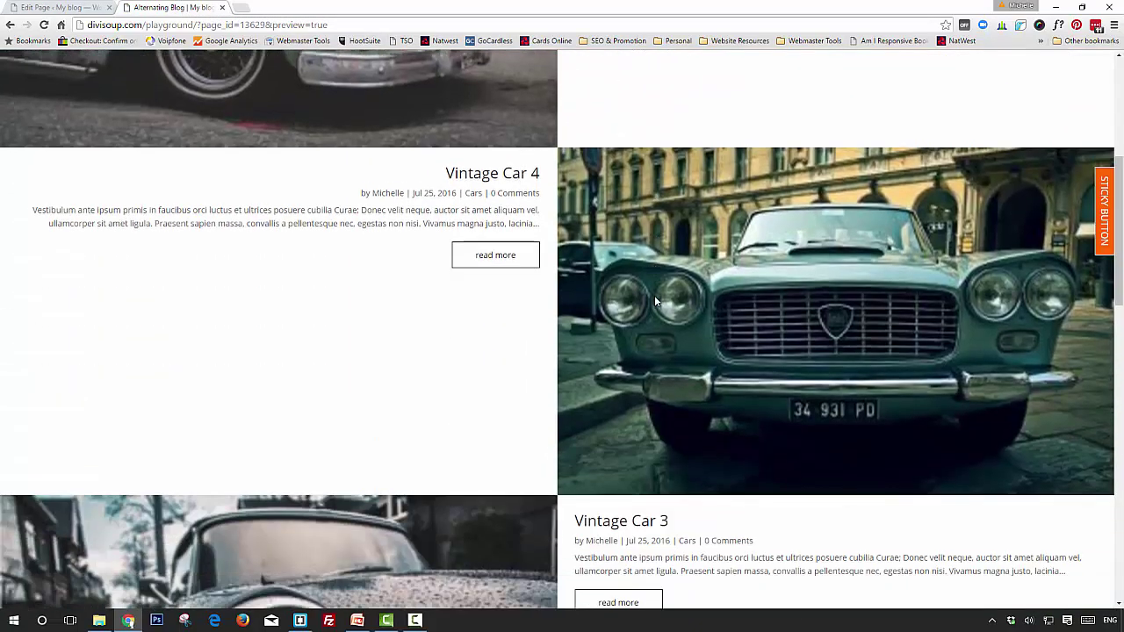
{"action": "scroll", "coordinate": [655, 296], "scroll_direction": "down", "scroll_amount": 5}
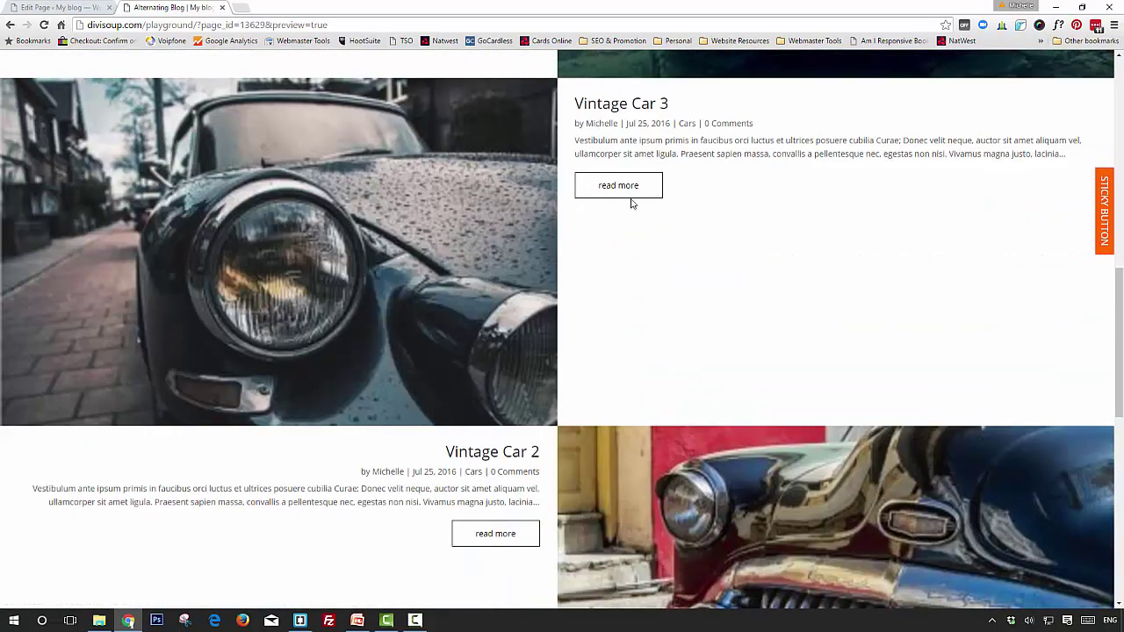
{"action": "scroll", "coordinate": [652, 273], "scroll_direction": "down", "scroll_amount": 5}
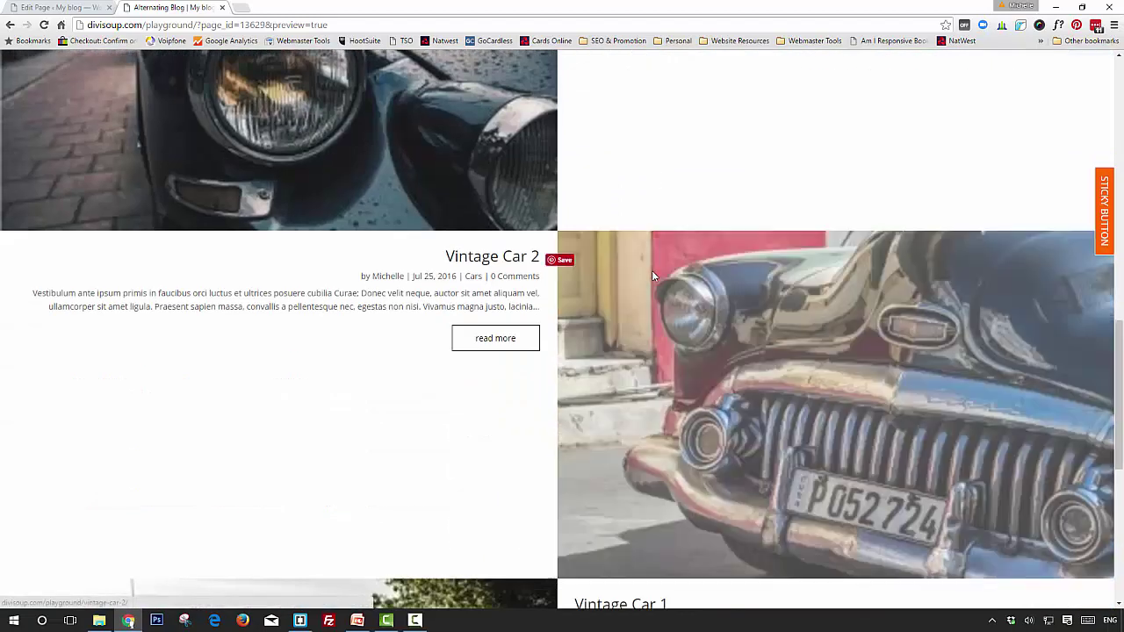